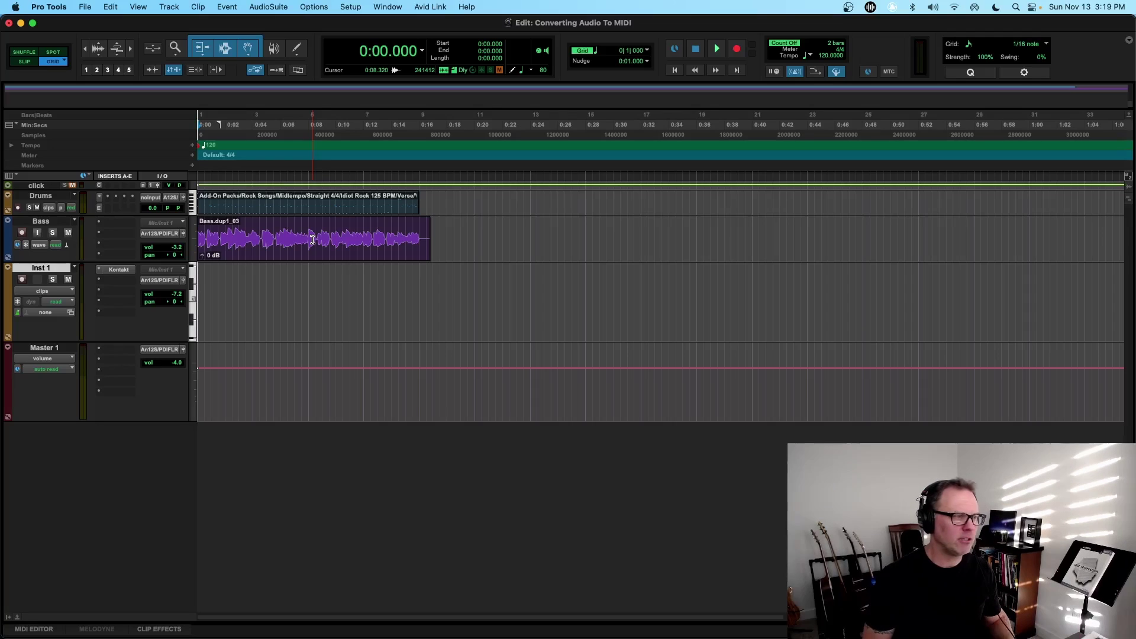
- Listen to the session's bass, then select the Bass audio clip
{"action": "key", "text": "space"}
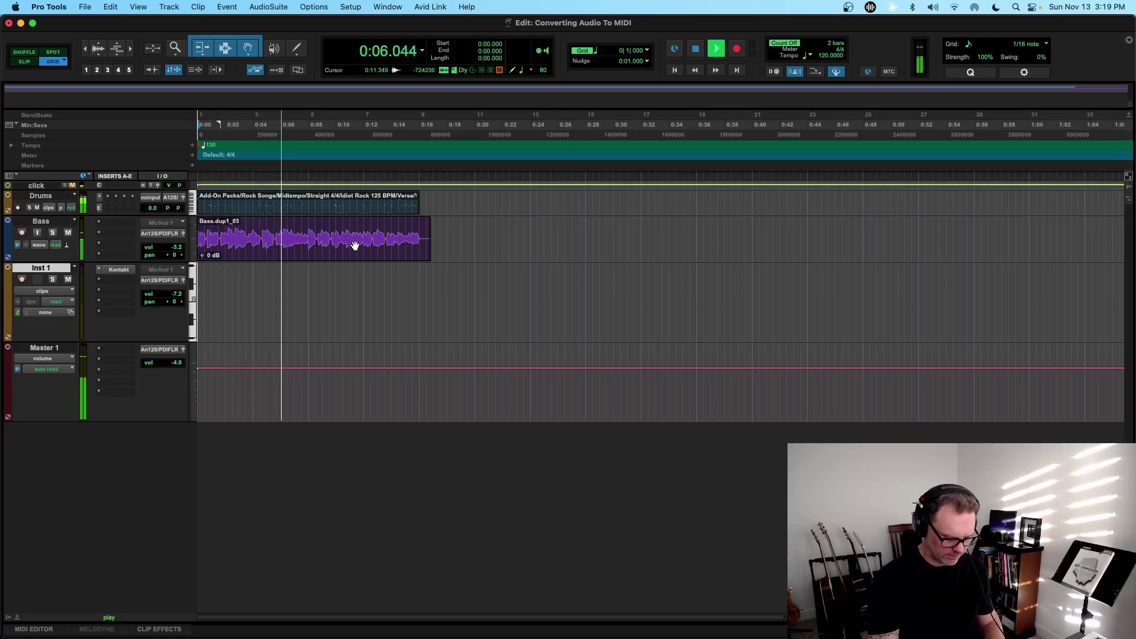
{"action": "key", "text": "space"}
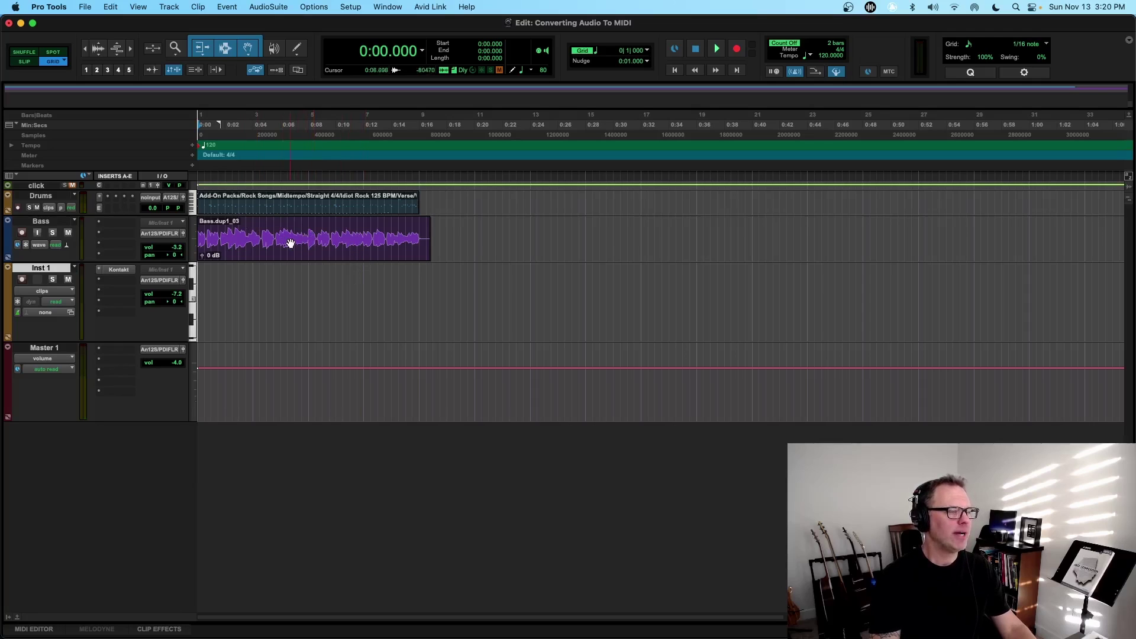
{"action": "left_click", "coordinate": [360, 249]}
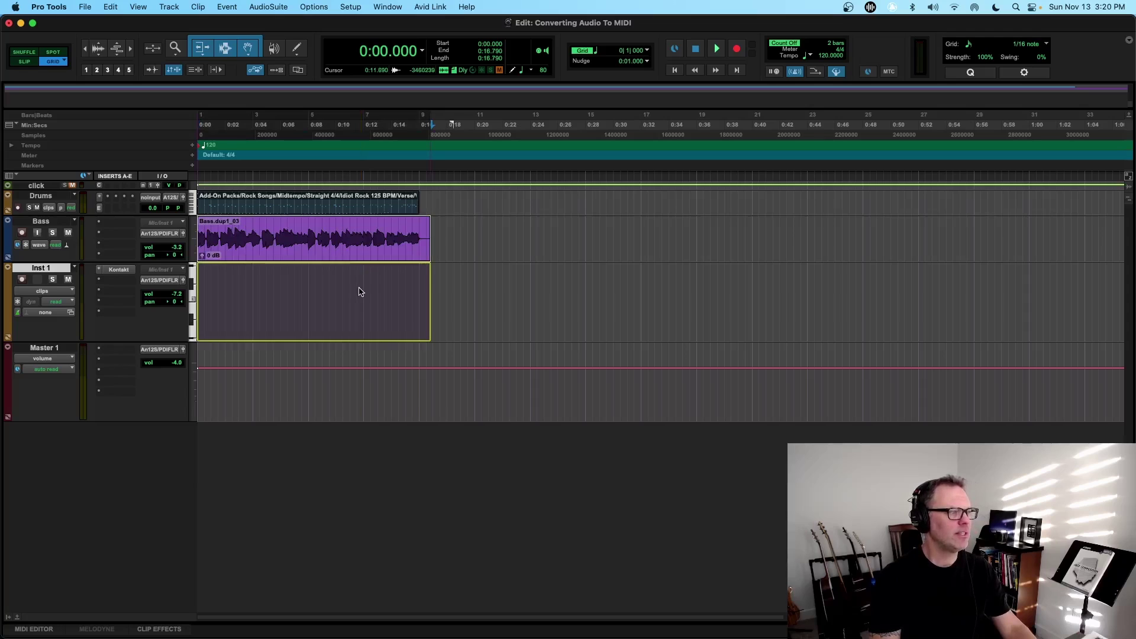
- In Audio To MIDI Properties, keep the Melodic conversion type and enable clip consolidation
{"action": "key", "text": "super+shift+m"}
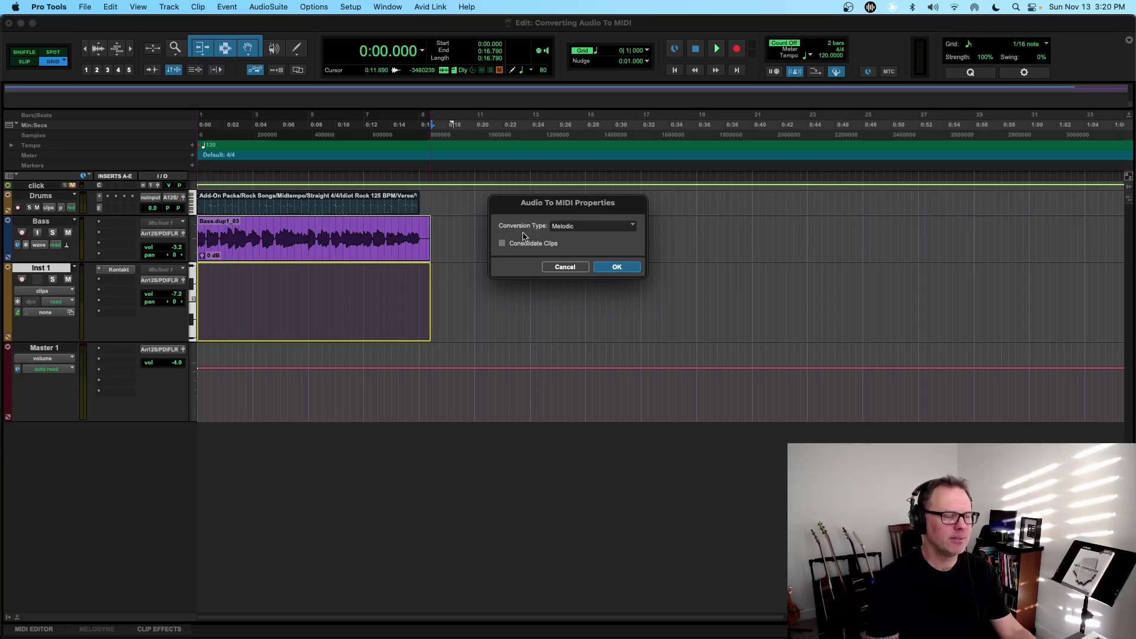
{"action": "left_click", "coordinate": [592, 230]}
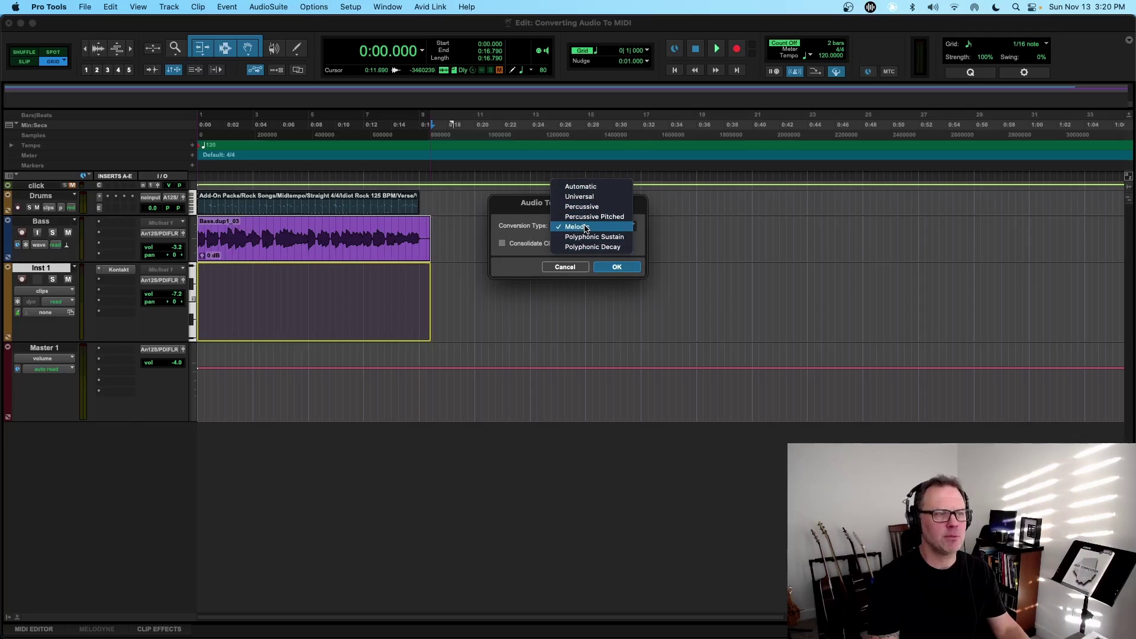
{"action": "left_click", "coordinate": [586, 228]}
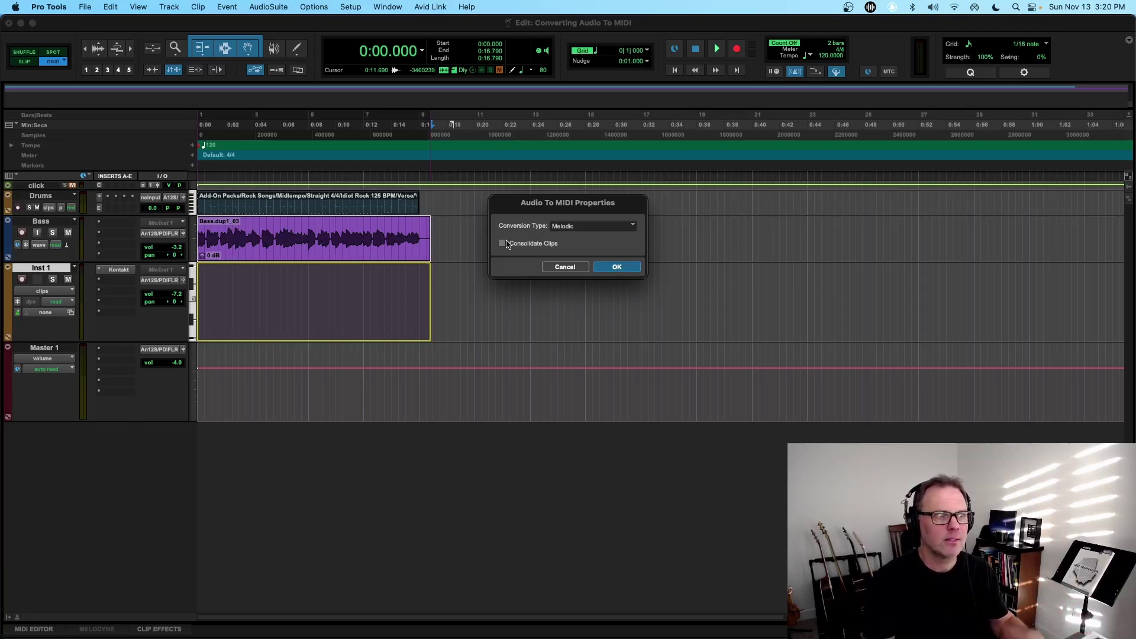
{"action": "left_click", "coordinate": [504, 243]}
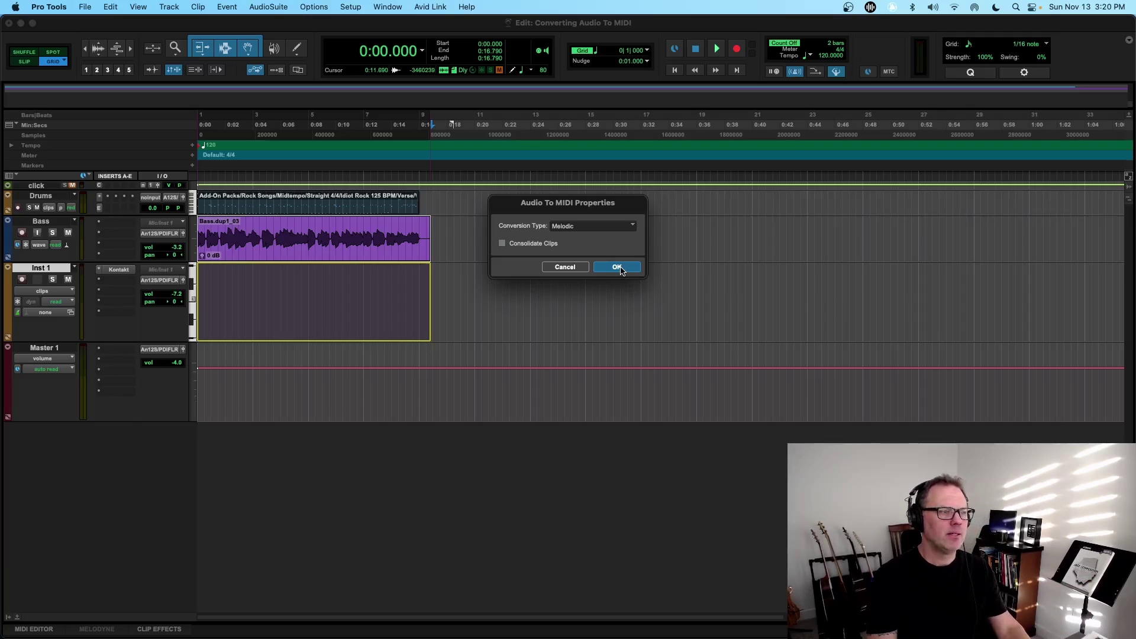
- Convert the Bass clip to MIDI on Inst 1, audition it soloed, then unsolo Inst 1
{"action": "left_click", "coordinate": [618, 267]}
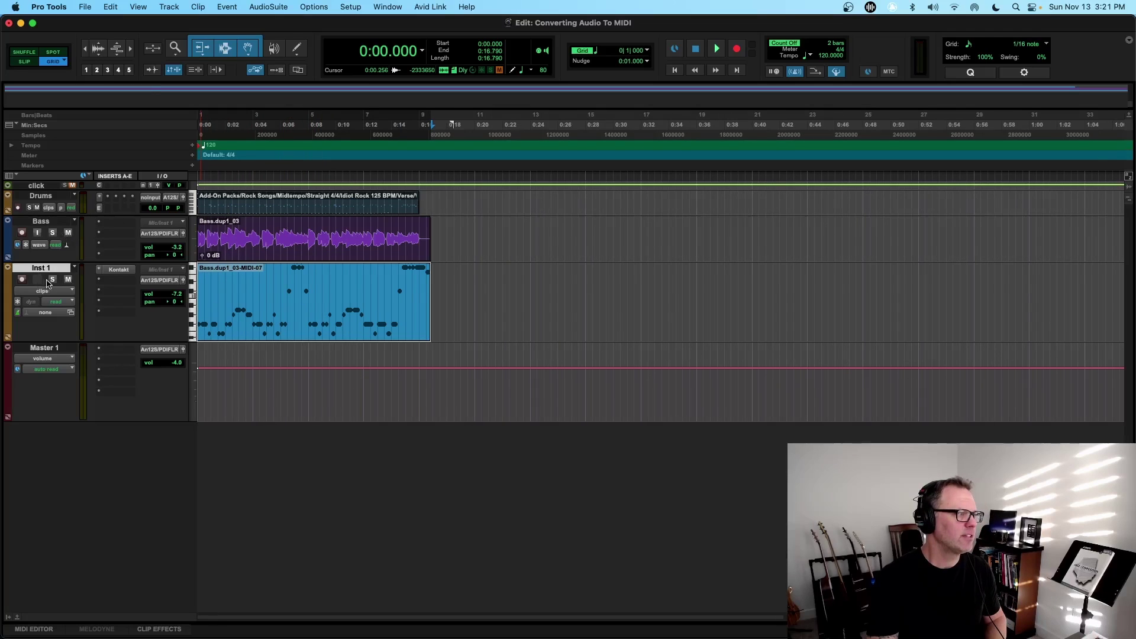
{"action": "left_click", "coordinate": [52, 281]}
{"action": "key", "text": "space"}
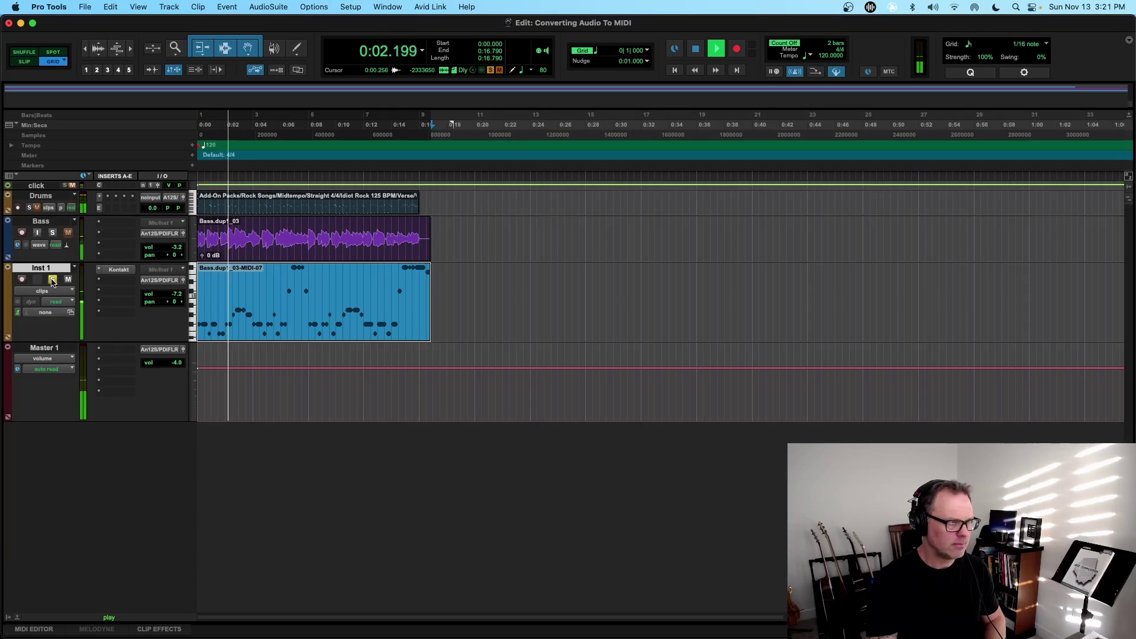
{"action": "key", "text": "space"}
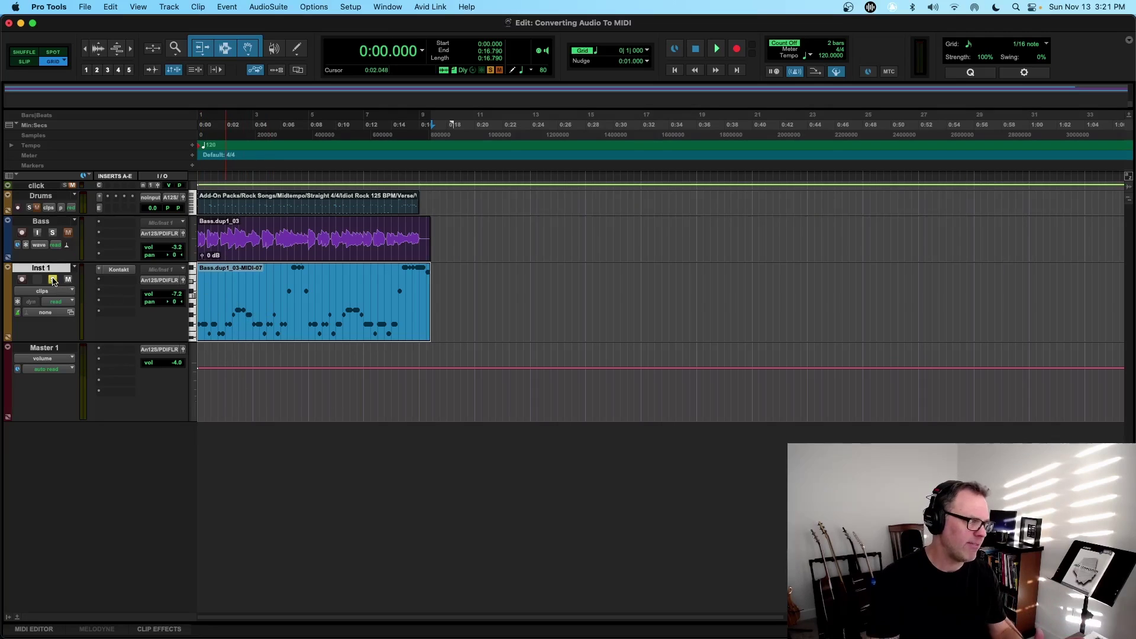
{"action": "left_click", "coordinate": [53, 281]}
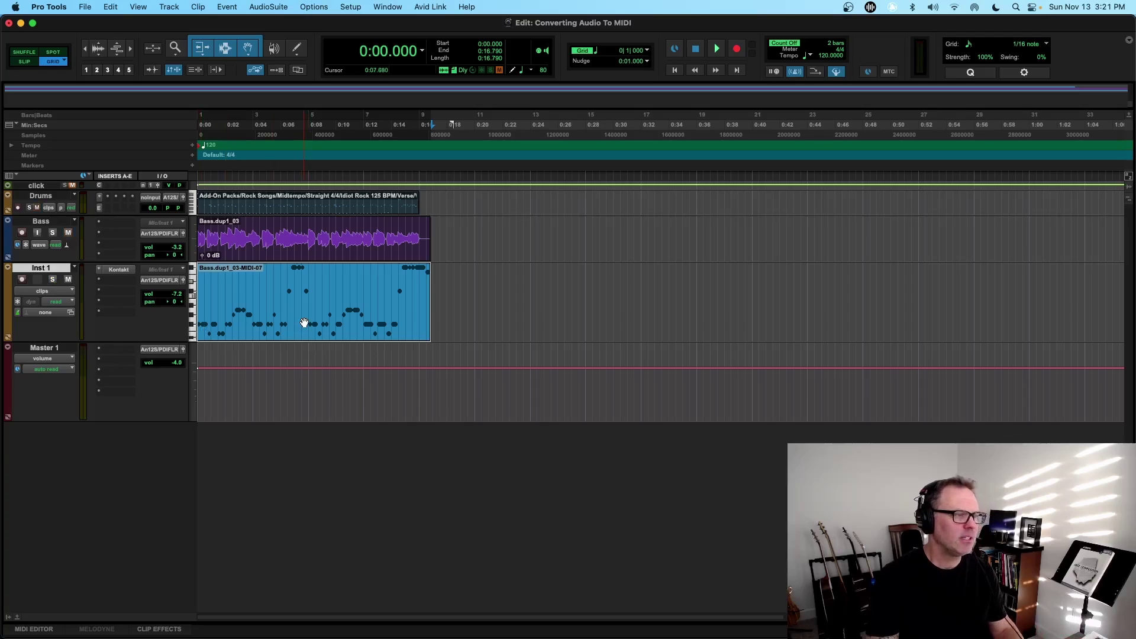
- Move all notes of the Inst 1 MIDI clip up 12 semitones and close the MIDI Editor
{"action": "double_click", "coordinate": [304, 323]}
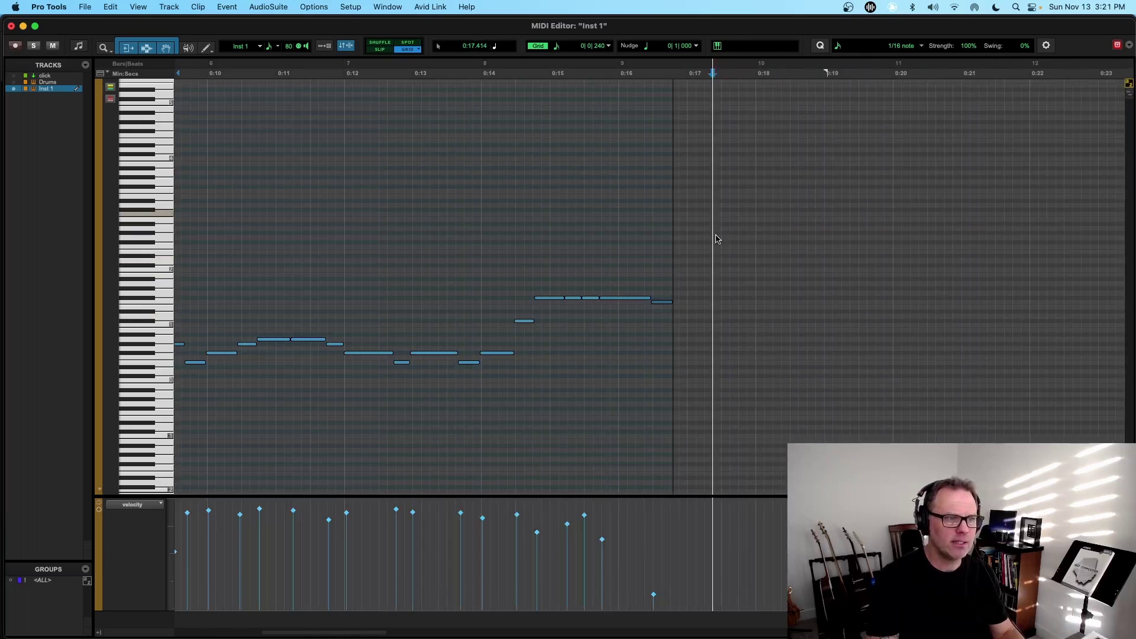
{"action": "mouse_move", "coordinate": [714, 214]}
{"action": "left_mouse_down"}
{"action": "mouse_move", "coordinate": [399, 447]}
{"action": "mouse_move", "coordinate": [109, 461]}
{"action": "left_mouse_up"}
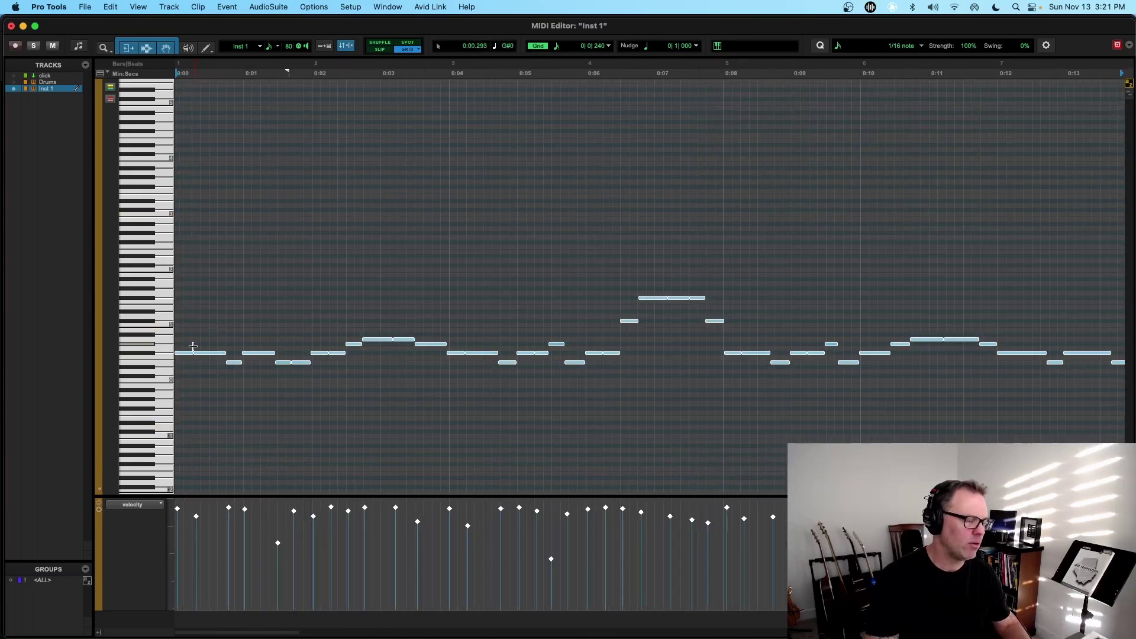
{"action": "left_click_drag", "start_coordinate": [189, 356], "coordinate": [187, 301]}
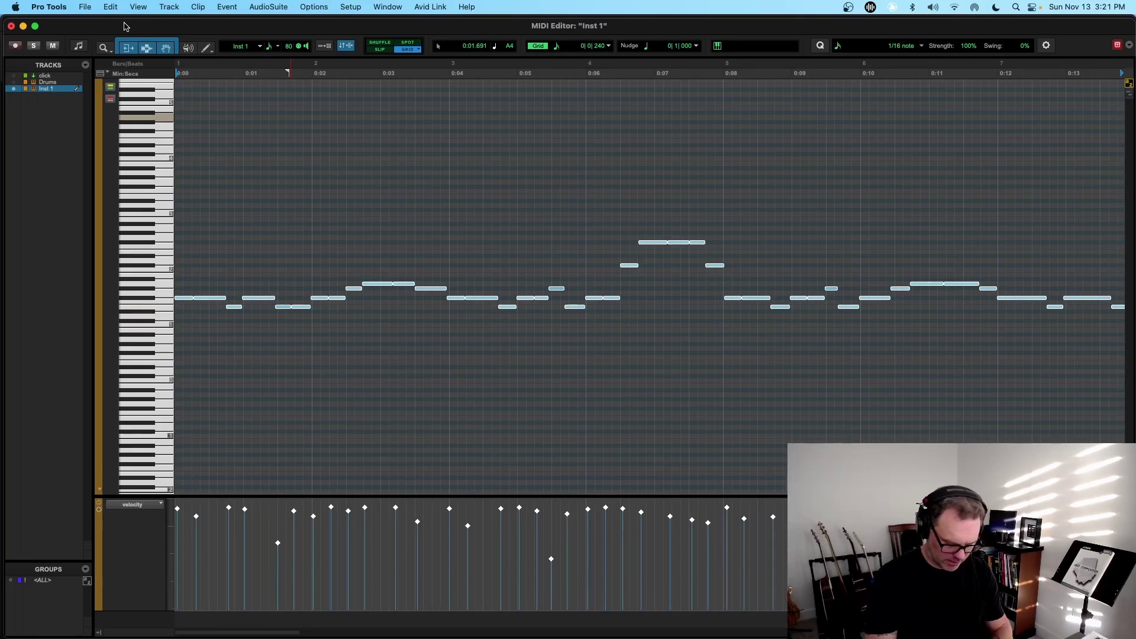
{"action": "key", "text": "super+w"}
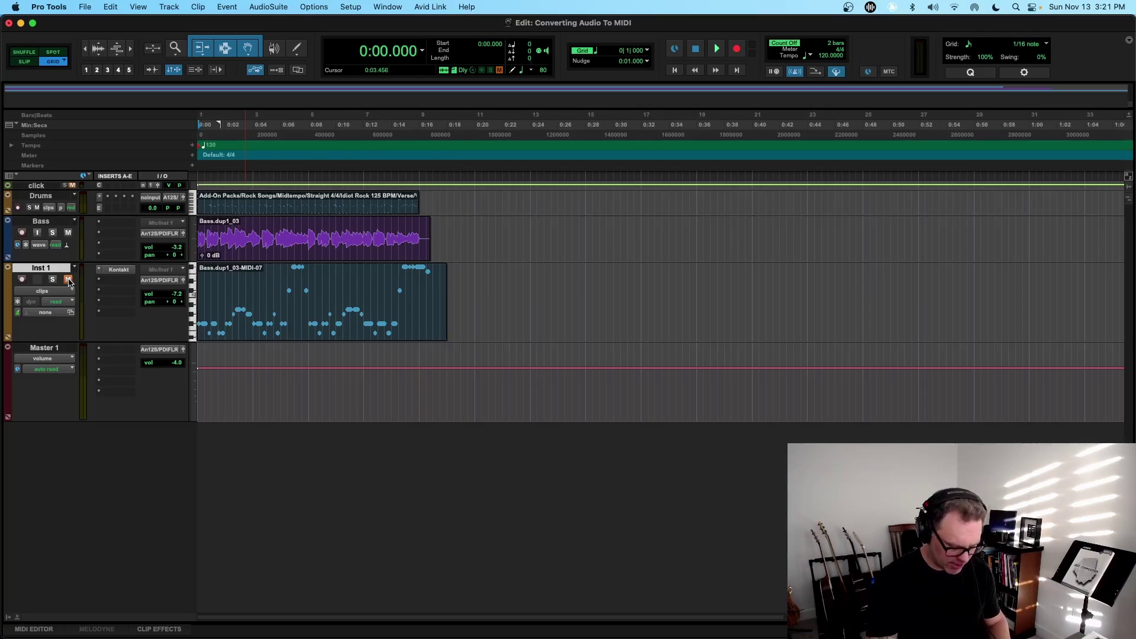
- Lower the Bass track volume to -4.5 dB during playback, then replay the session
{"action": "key", "text": "space"}
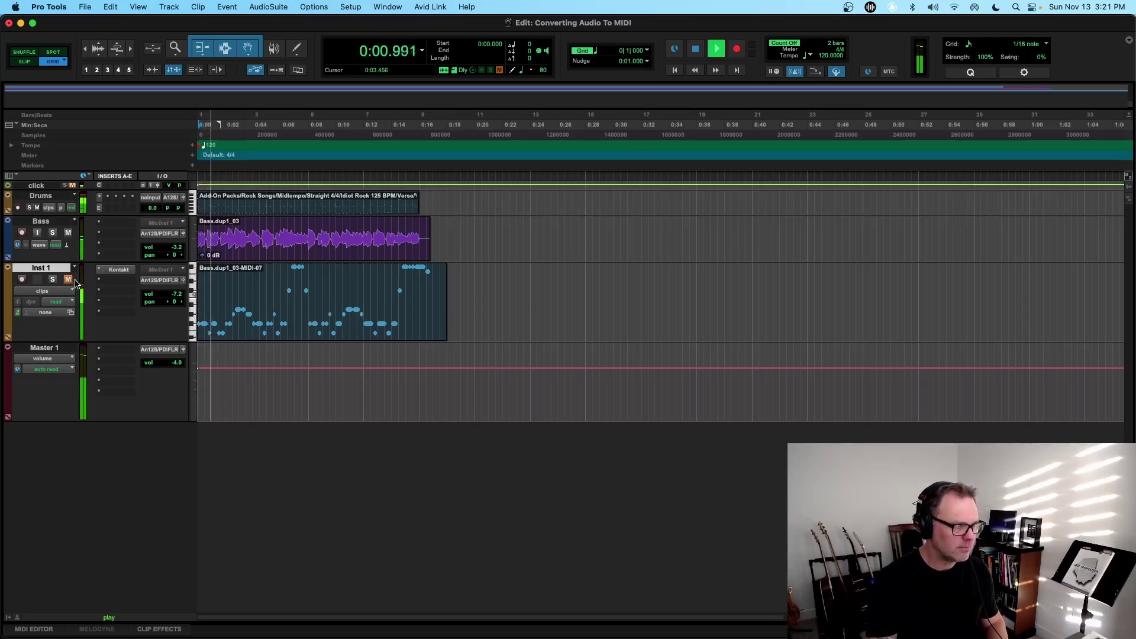
{"action": "left_click", "coordinate": [166, 249]}
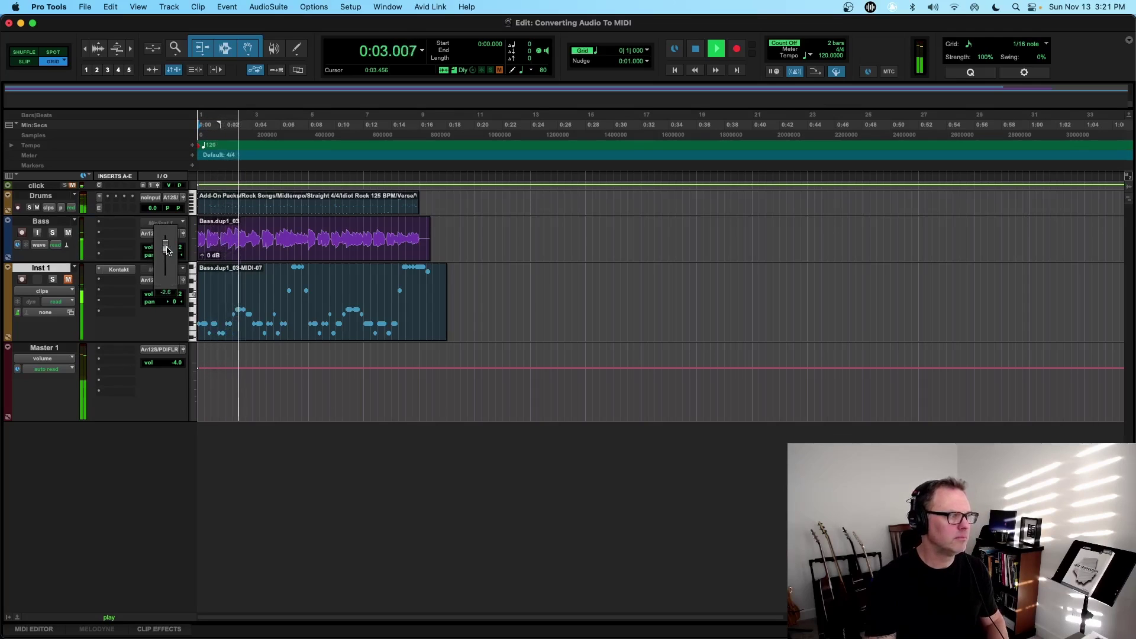
{"action": "left_click_drag", "start_coordinate": [167, 249], "coordinate": [166, 252]}
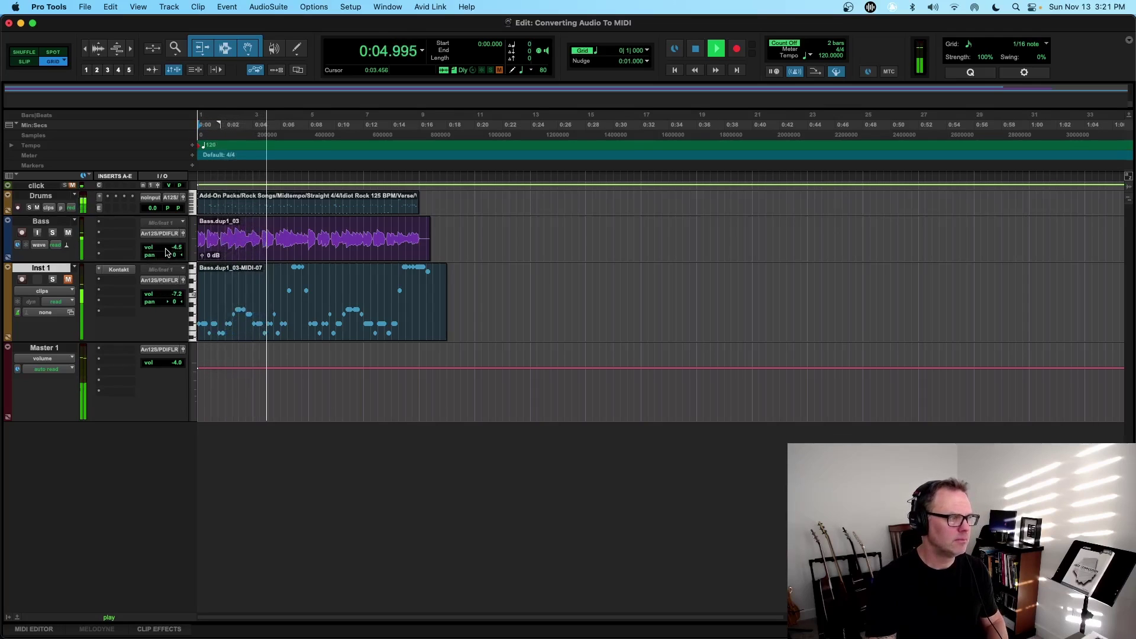
{"action": "key", "text": "space"}
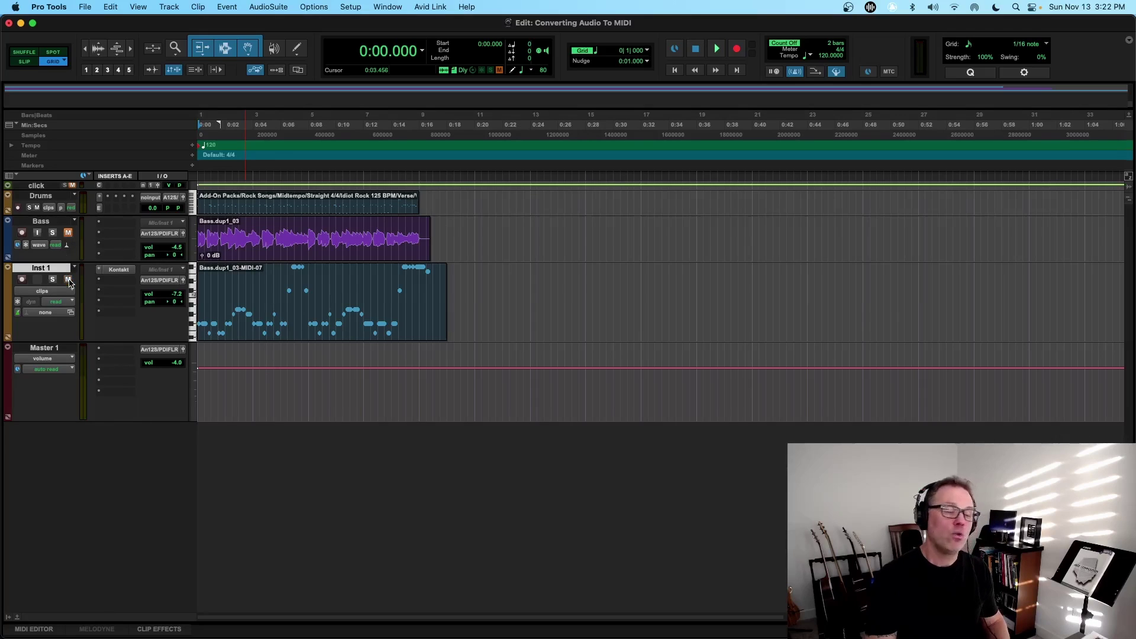
{"action": "key", "text": "space"}
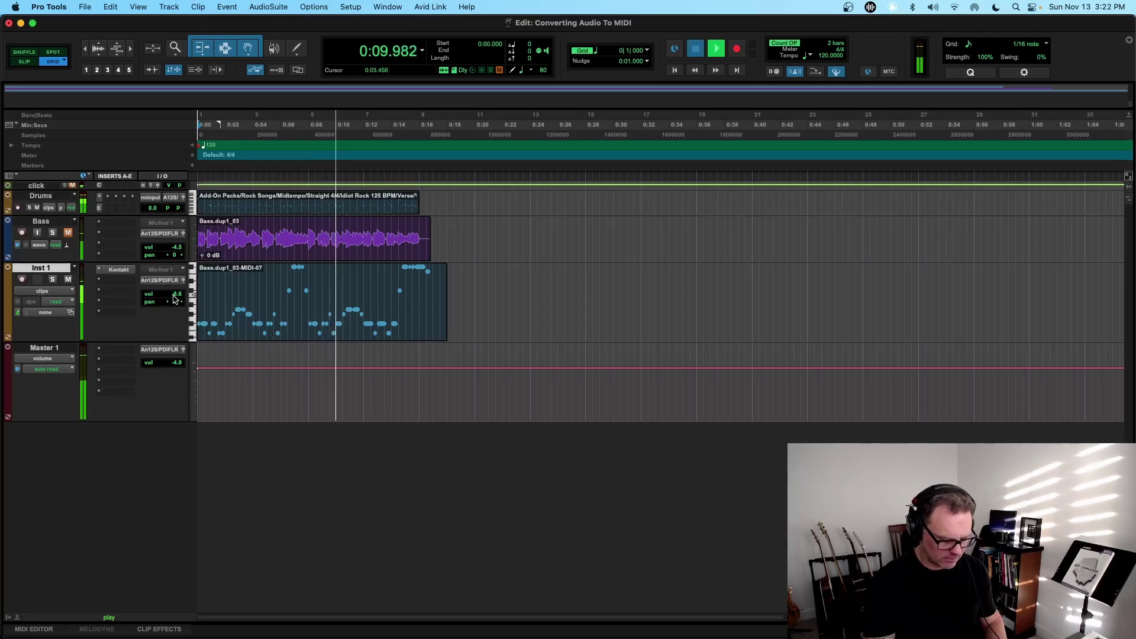
- Stop playback of the session with the octave-up MIDI part in place
{"action": "key", "text": "space"}
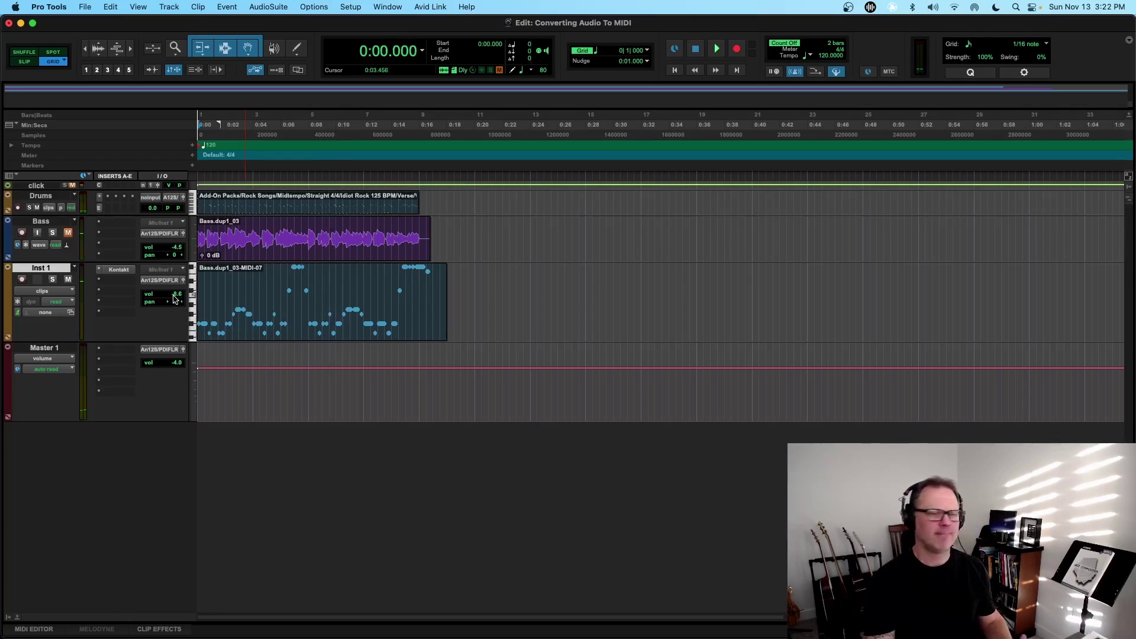